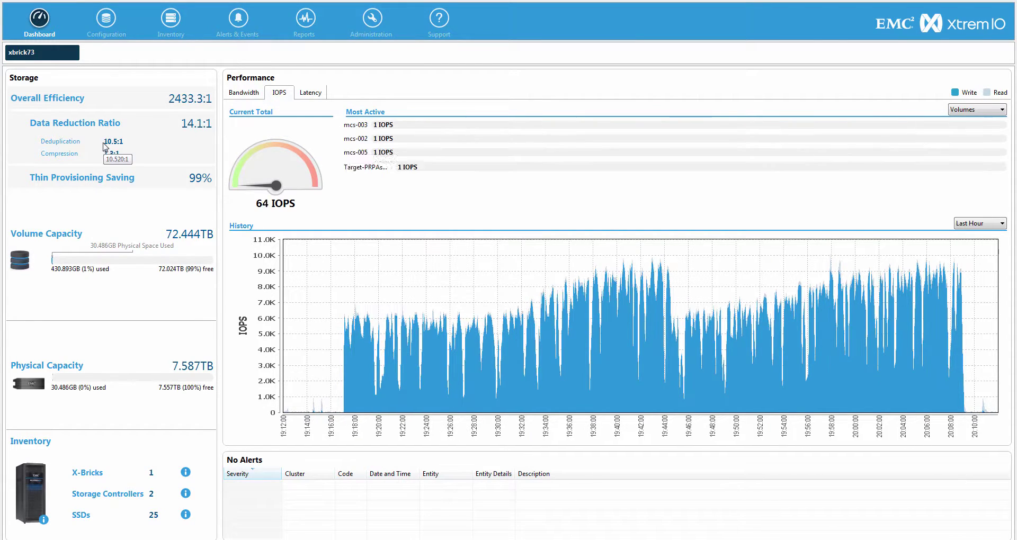
- Check the registered desktops of the STUDIO01 and STUDIO02 controllers in Citrix Studio
mouse_move(378, 214)
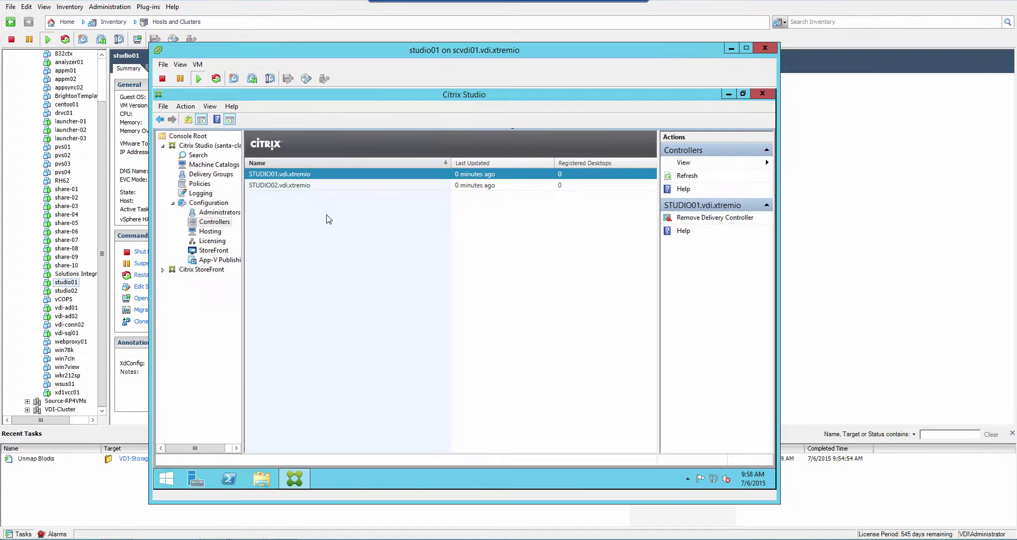
left_click(293, 187)
left_click(293, 176)
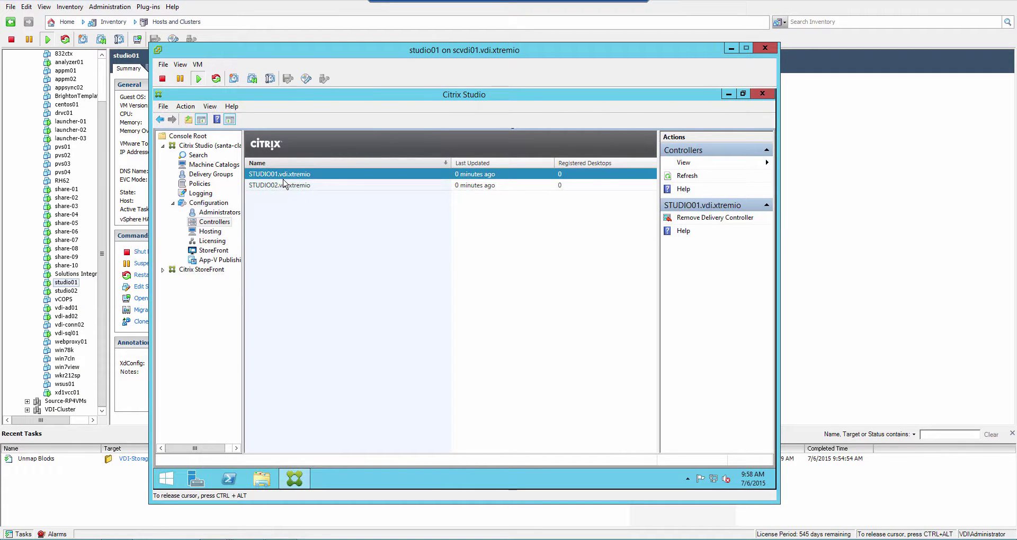
- In the vSphere Client, sort VDI-Cluster's virtual machines by name, select all of them and power them on
left_click(67, 411)
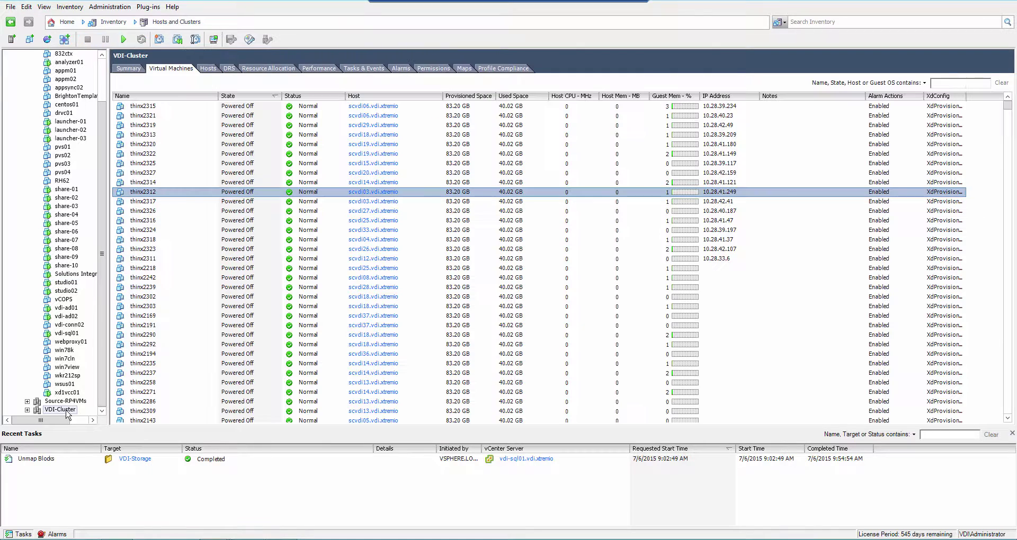
left_click(199, 96)
left_click(136, 106)
key("shift+End")
right_click(122, 411)
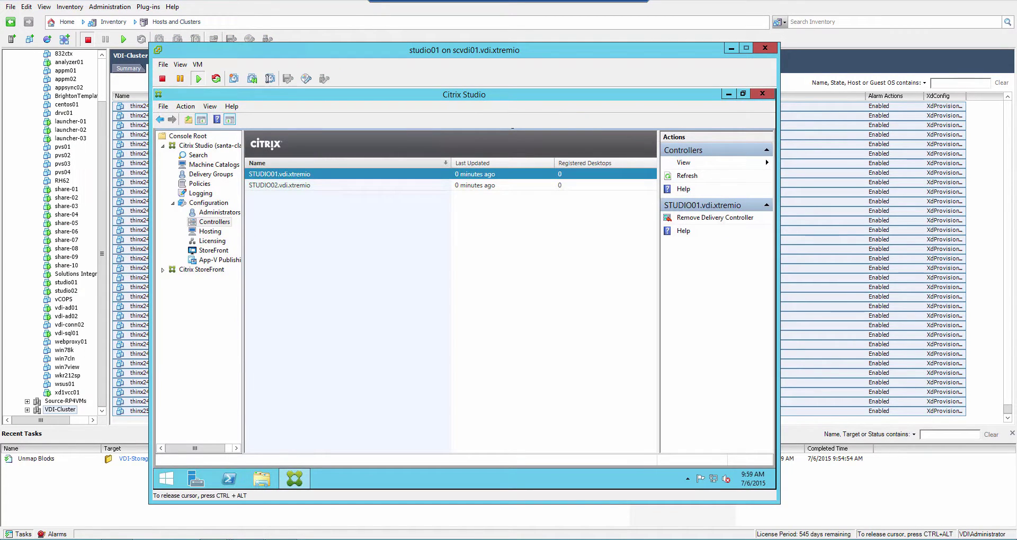
key("alt+Tab")
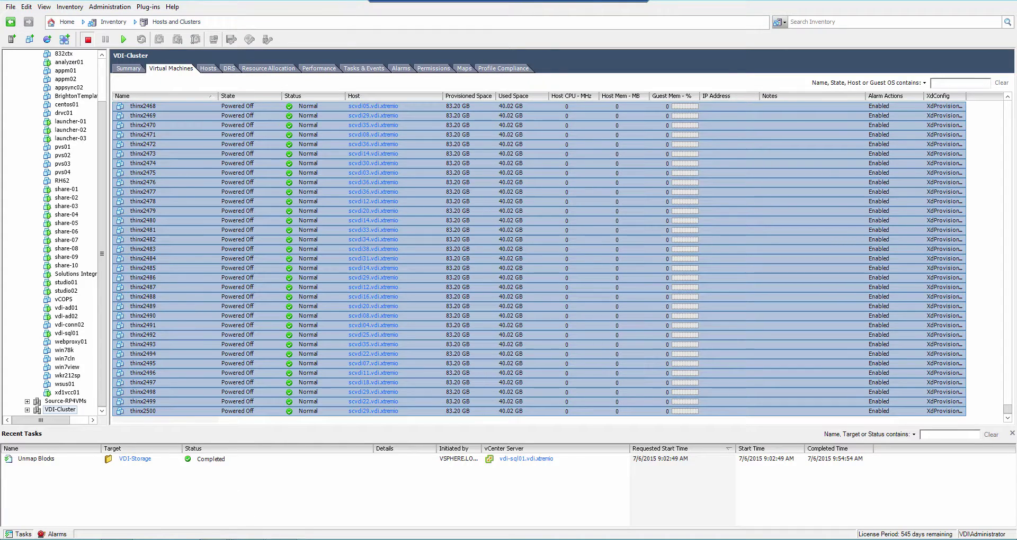
- Bring up Free Stopwatch, start timing the power-on and move its window clear of the virtual machine list's main columns
left_click(280, 539)
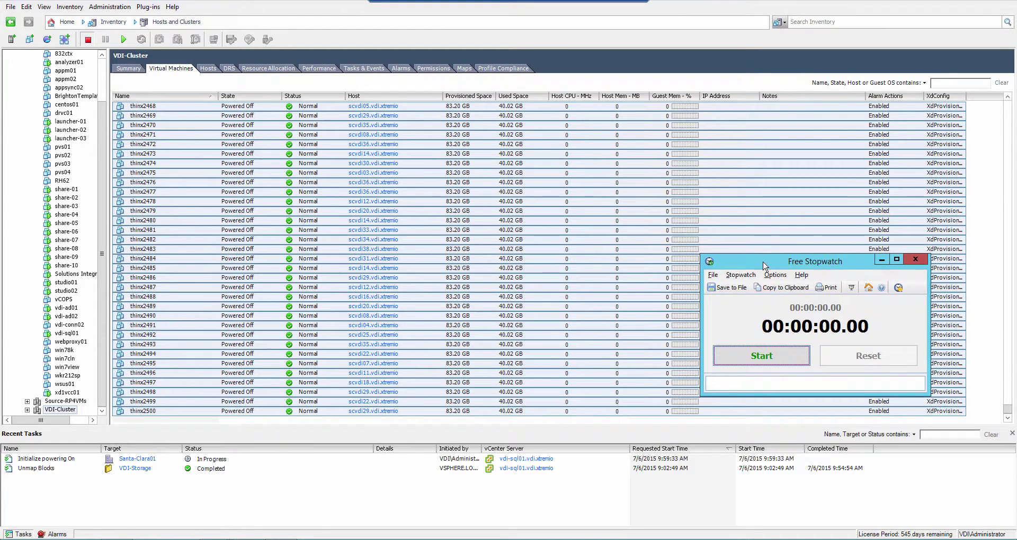
left_click_drag(762, 262, 702, 276)
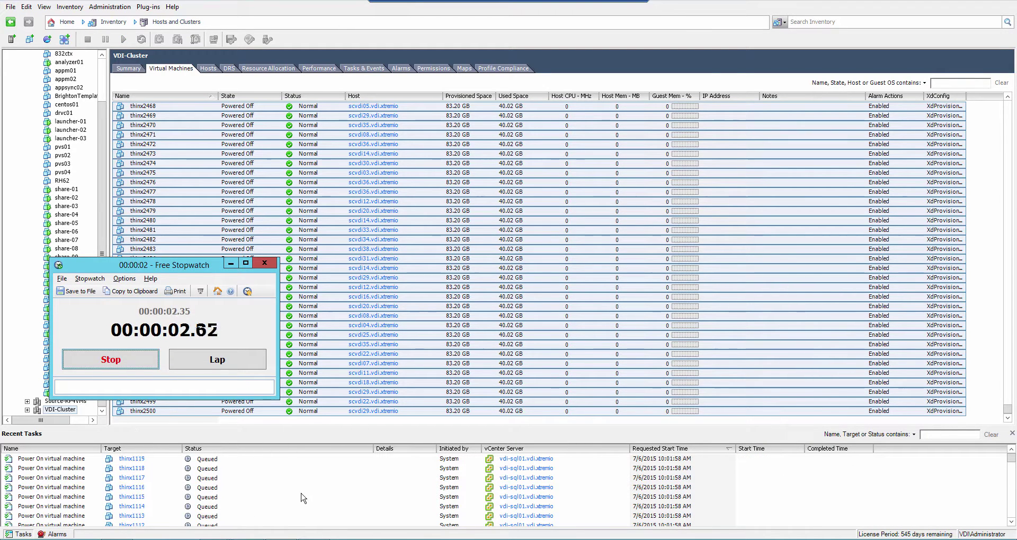
- Switch to the XtremIO dashboard and show IOPS performance with the most active items listed by Block Size
left_click(314, 539)
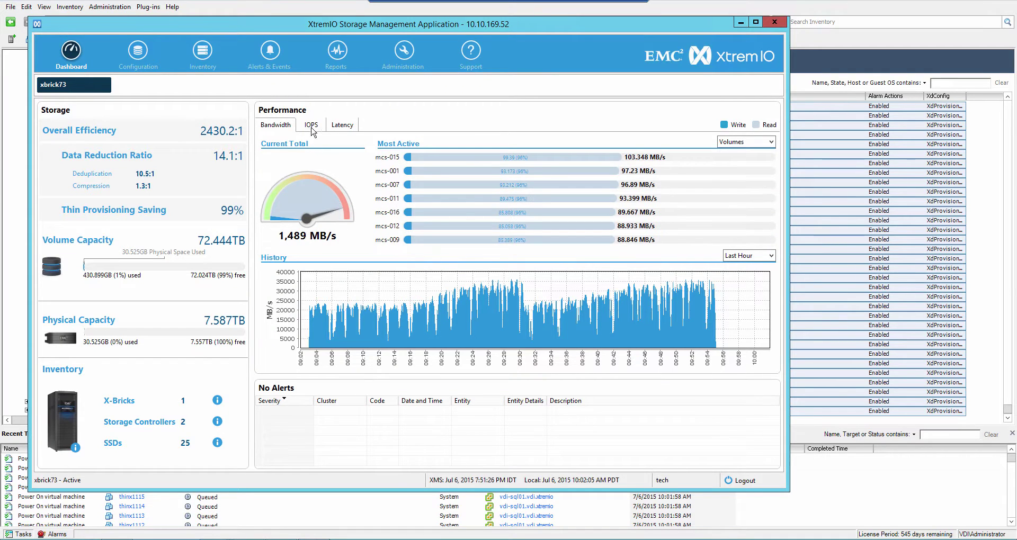
left_click(310, 126)
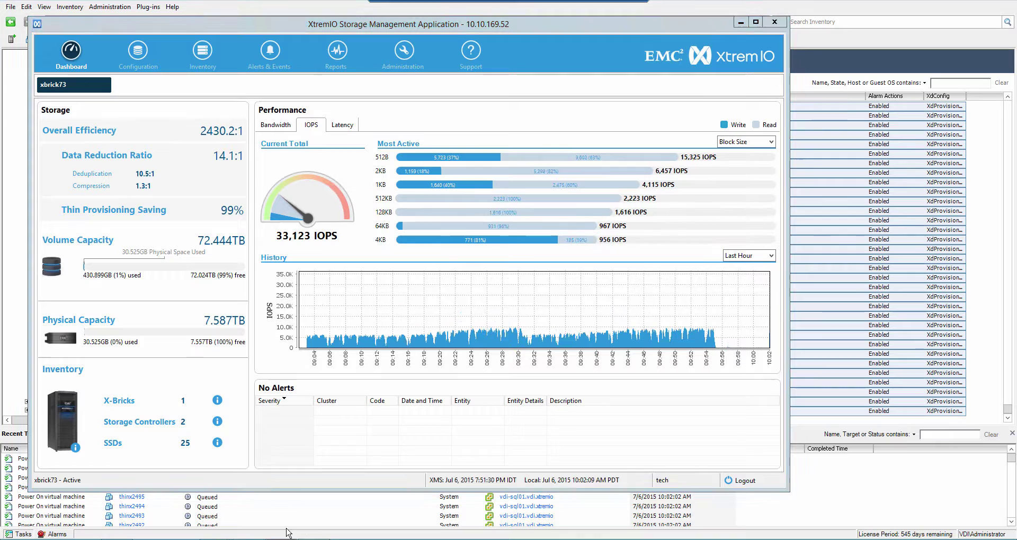
- Bring the running stopwatch back in front and reposition it beside the XtremIO and Citrix Studio windows
key("alt+Tab")
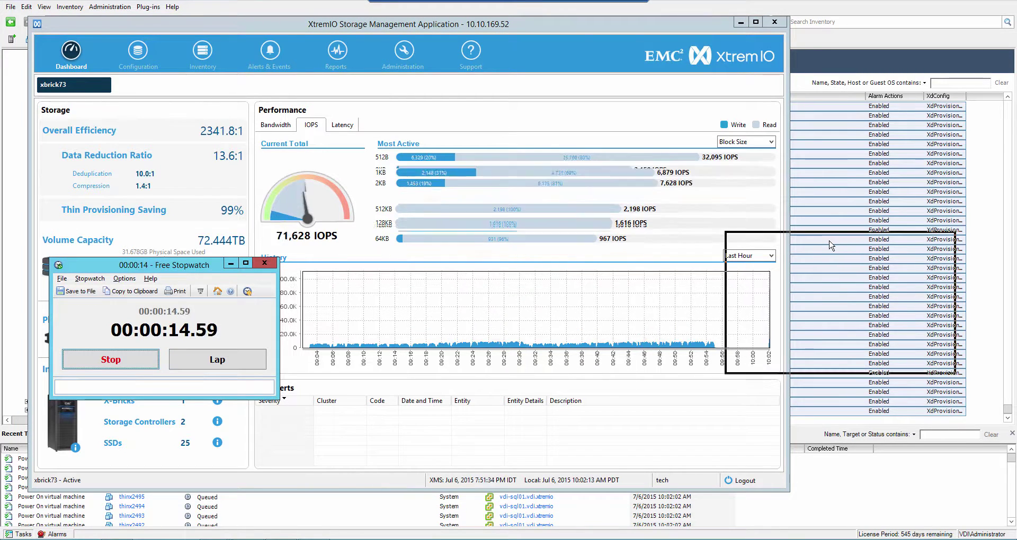
left_click_drag(794, 274, 795, 274)
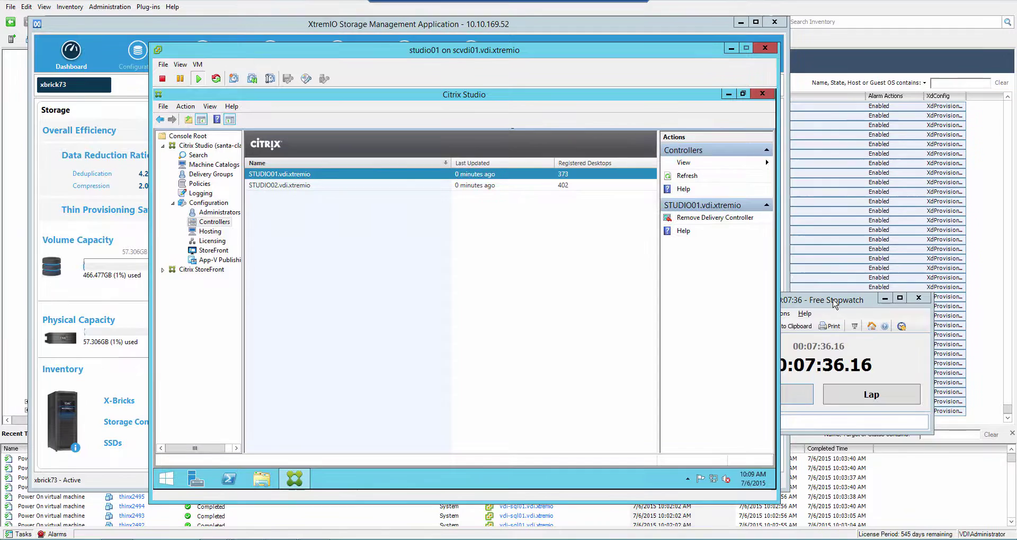
left_click(835, 298)
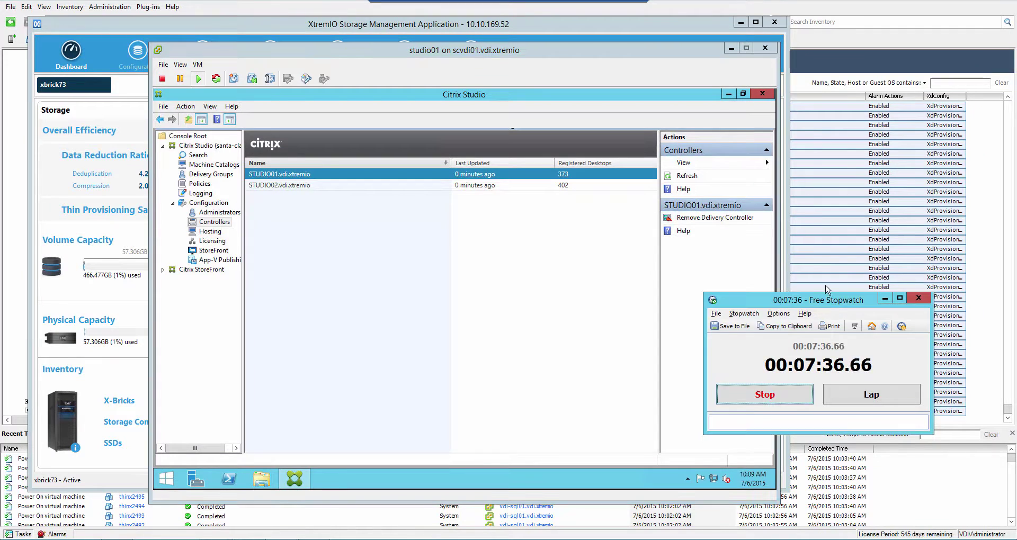
- Refresh the Citrix Studio controllers list repeatedly to follow the registered desktop counts
left_click(686, 180)
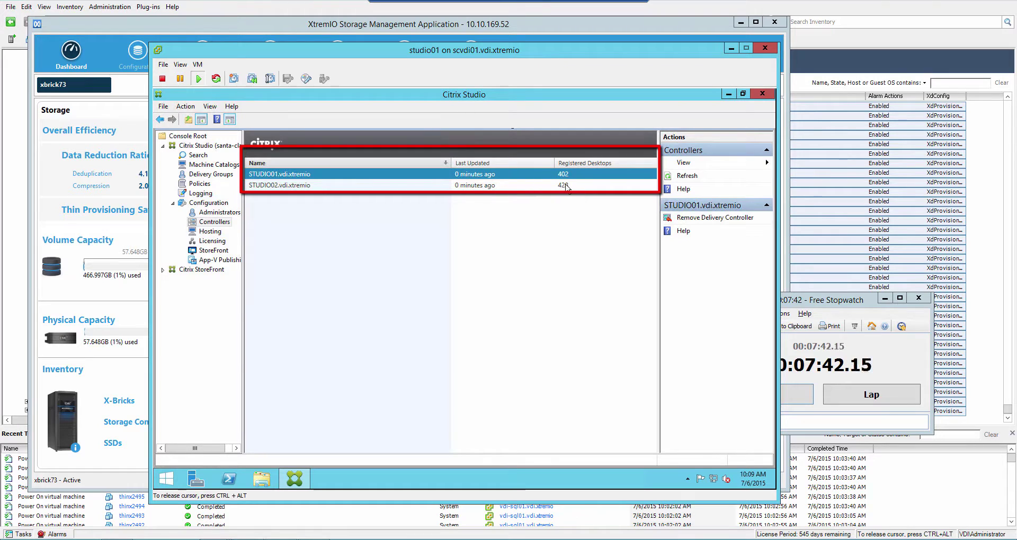
left_click(689, 177)
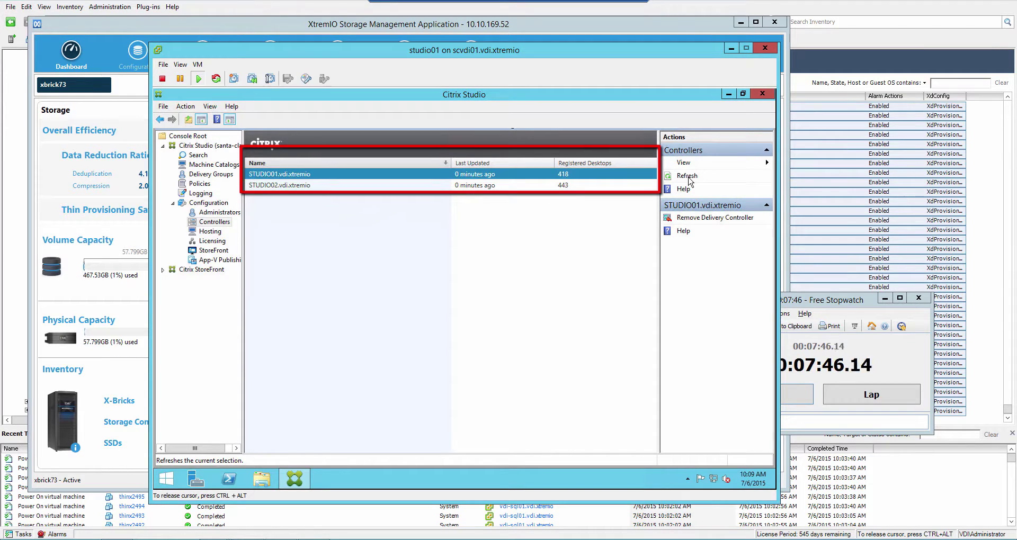
left_click(688, 177)
left_click(689, 179)
left_click(689, 178)
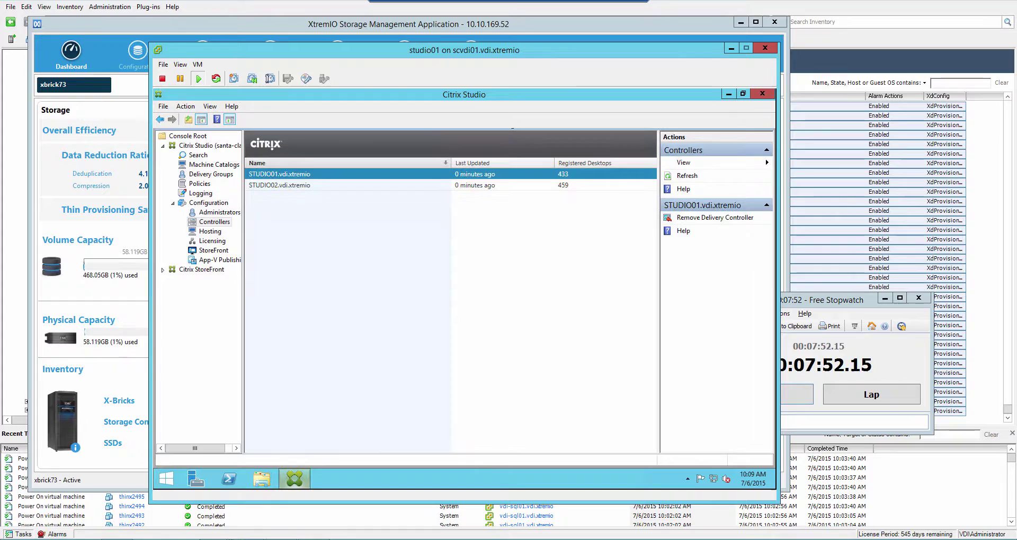
- Switch to the XtremIO dashboard and list the most active IOPS by Volumes
mouse_move(295, 479)
left_click(290, 539)
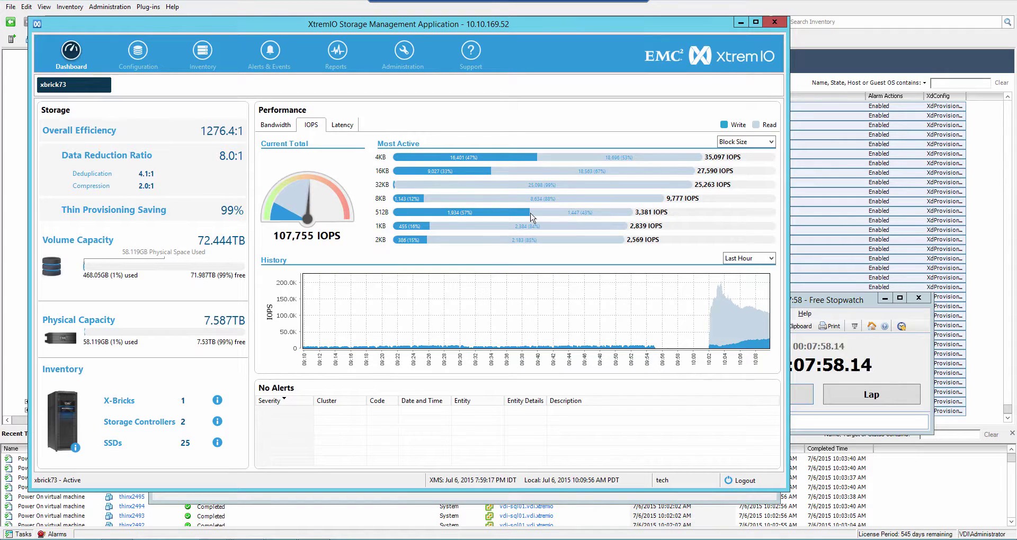
left_click(742, 142)
left_click(731, 161)
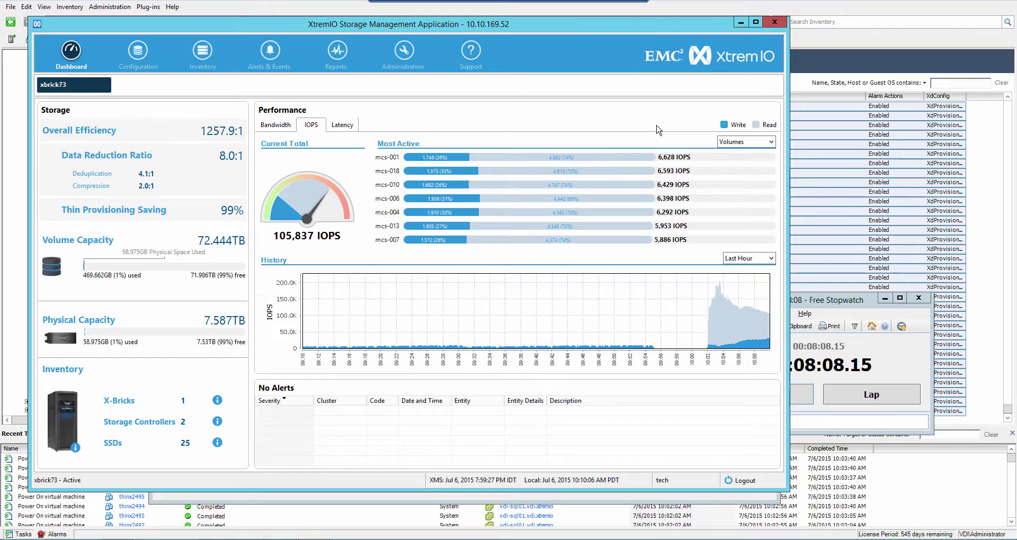
- Return to Citrix Studio and keep refreshing the registered desktops of both controllers as the virtual machines boot
left_click(215, 539)
left_click(226, 485)
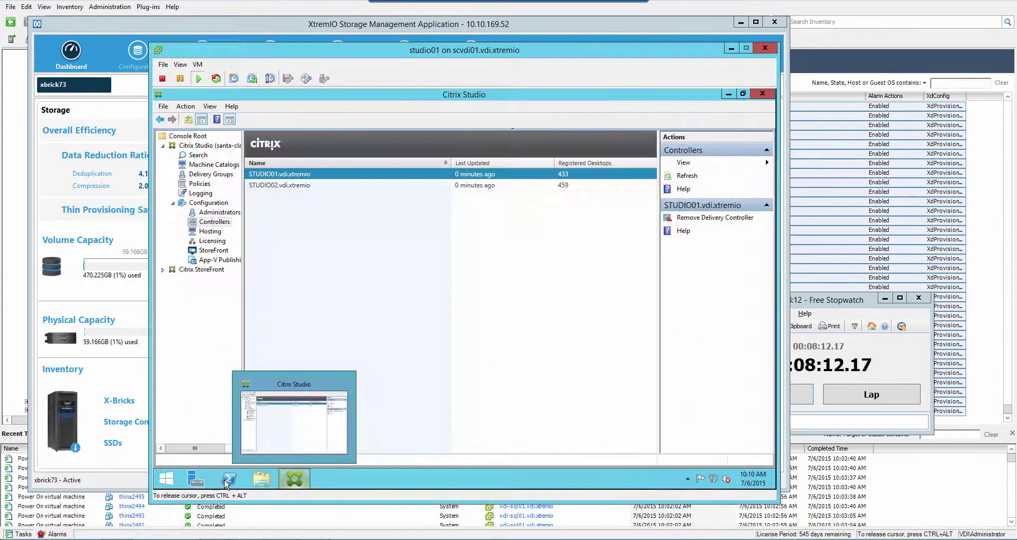
left_click(688, 176)
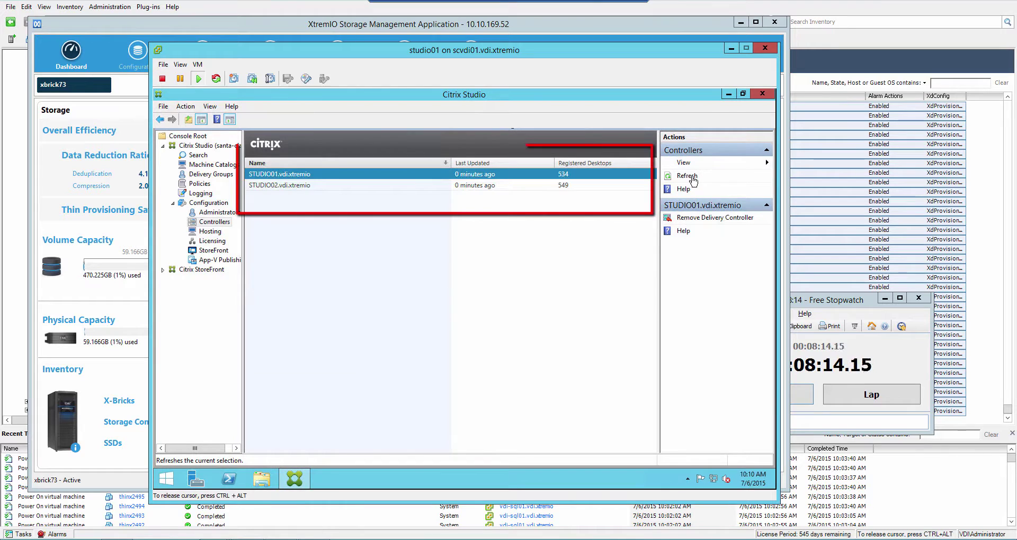
left_click(687, 176)
left_click(692, 179)
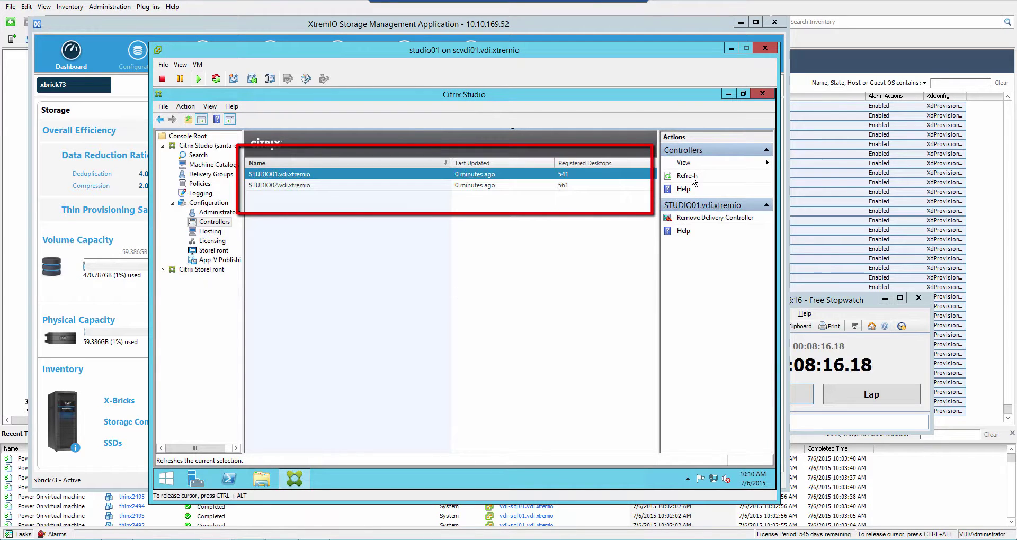
left_click(692, 179)
left_click(692, 179)
left_click(692, 179)
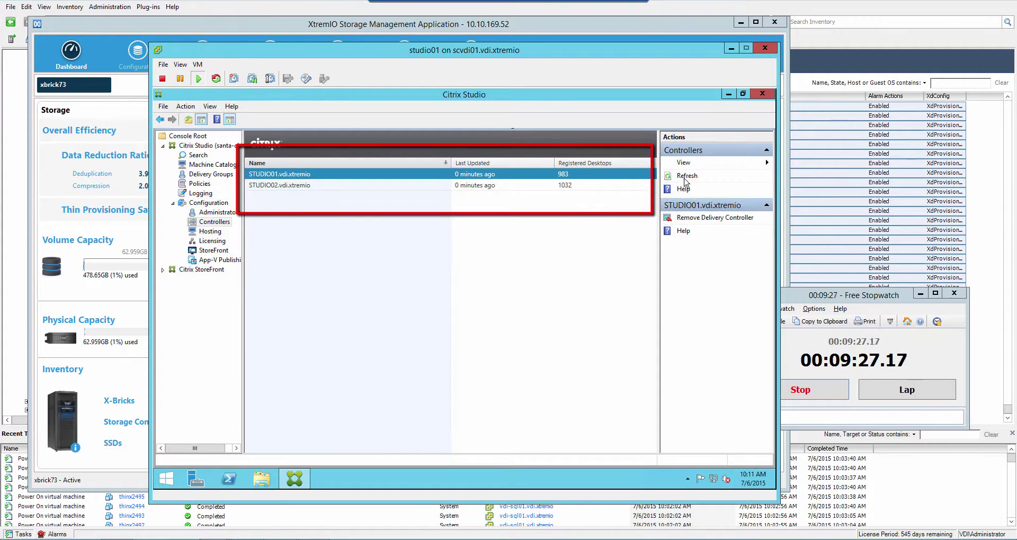
left_click(685, 181)
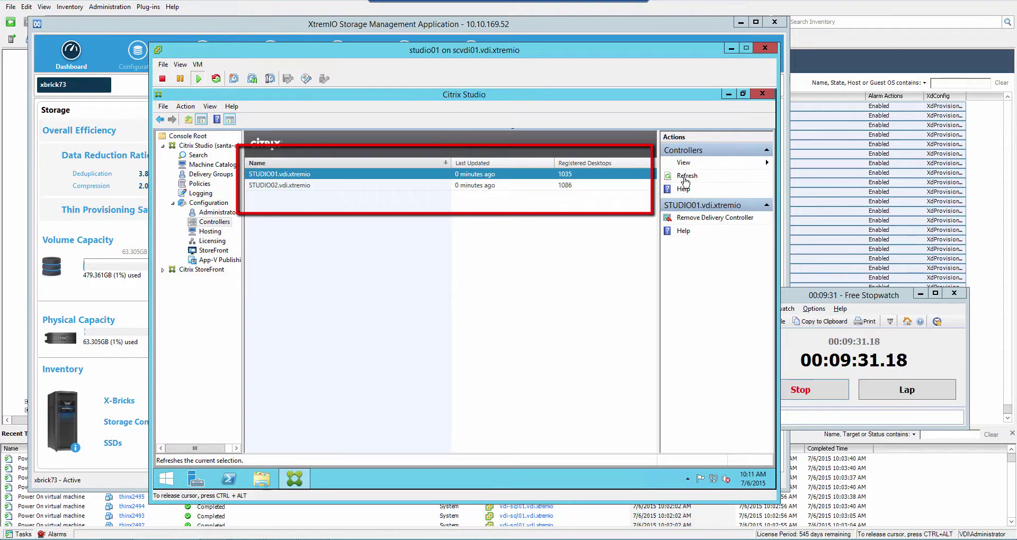
left_click(686, 181)
left_click(685, 181)
left_click(685, 180)
left_click(687, 177)
left_click(687, 177)
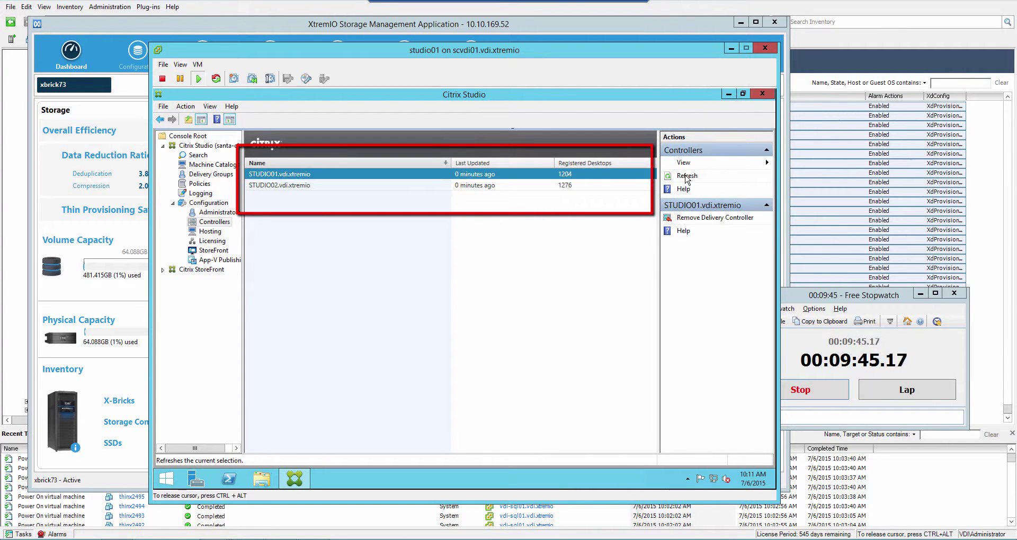
left_click(687, 177)
left_click(687, 177)
left_click(688, 177)
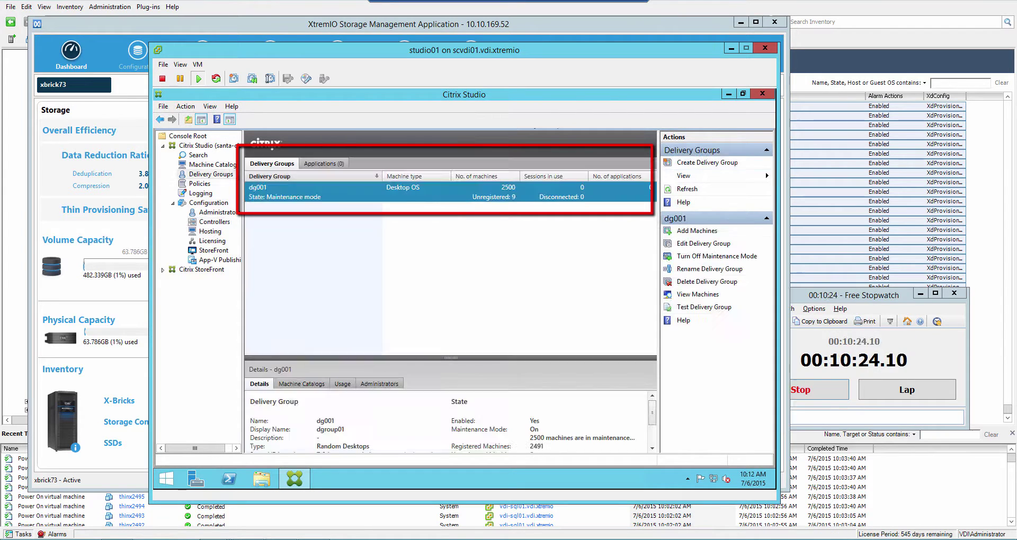
- Refresh the status of delivery group dg001 and stop the stopwatch
left_click(819, 349)
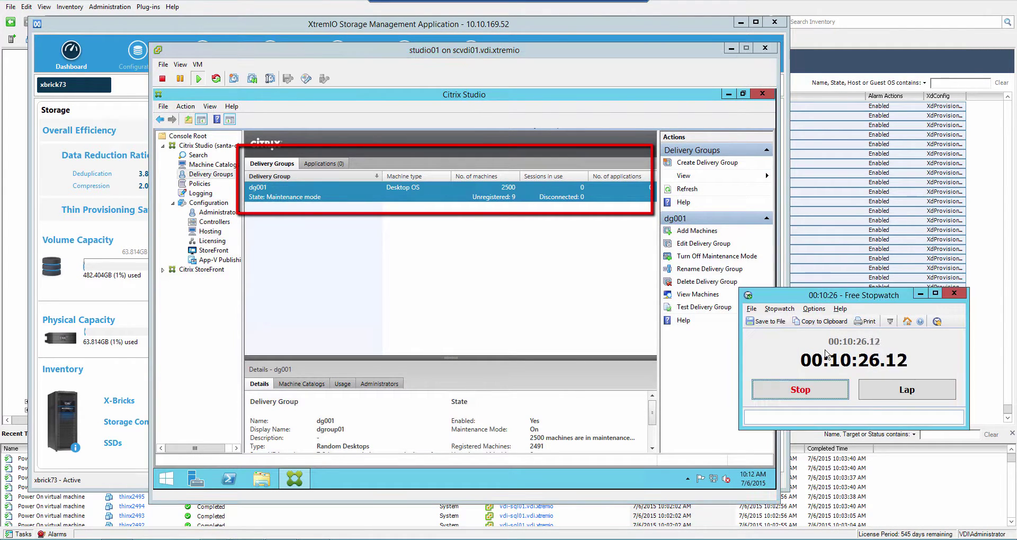
left_click(682, 192)
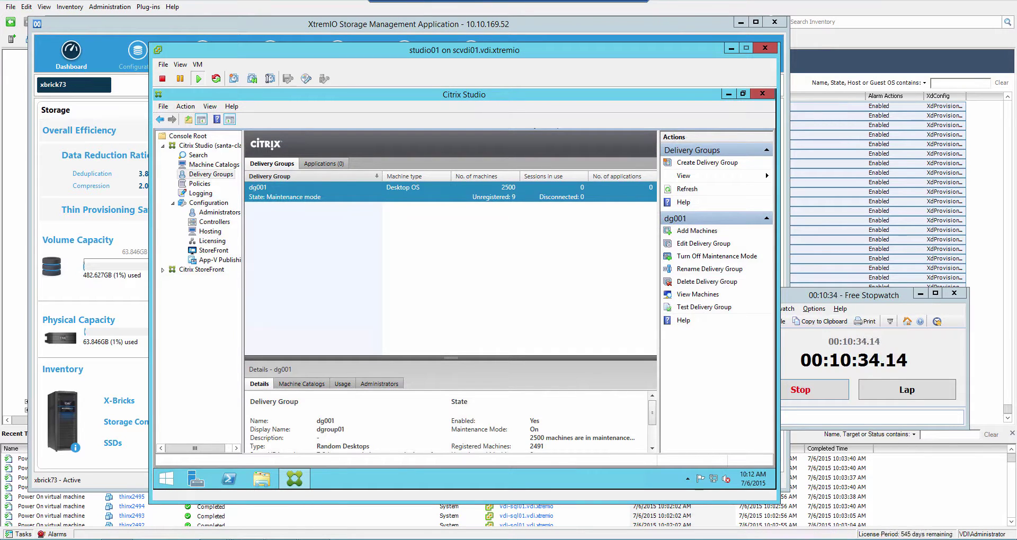
left_click(802, 388)
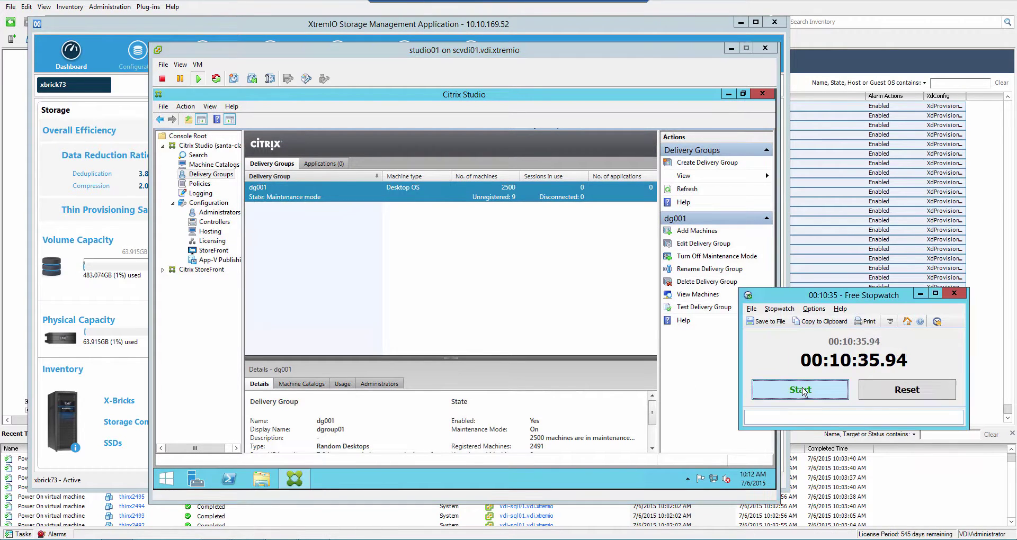
- Switch to the XtremIO dashboard and zoom the IOPS history graph in on the boot period, about 10:01:30 to 10:12:00
left_click(314, 539)
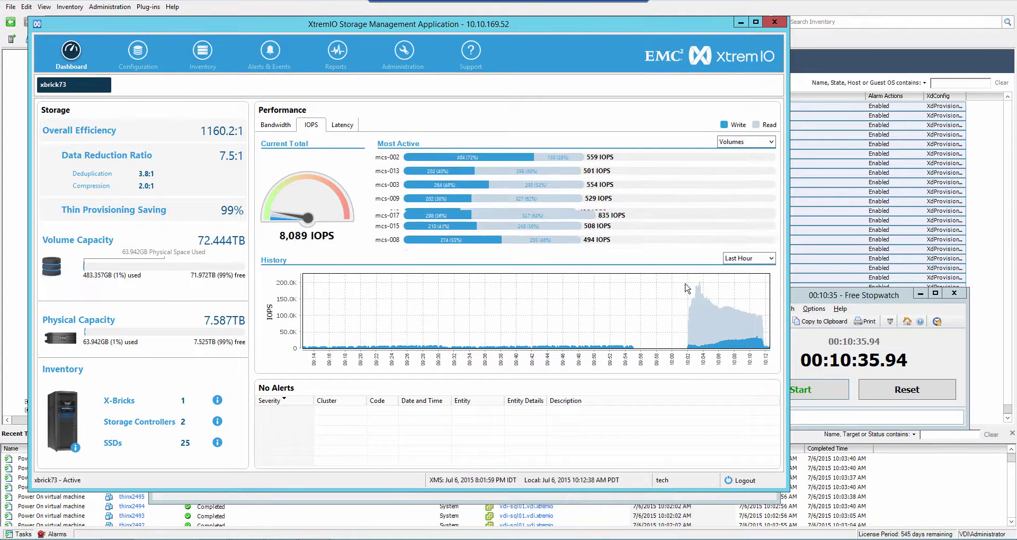
left_click_drag(682, 278, 751, 359)
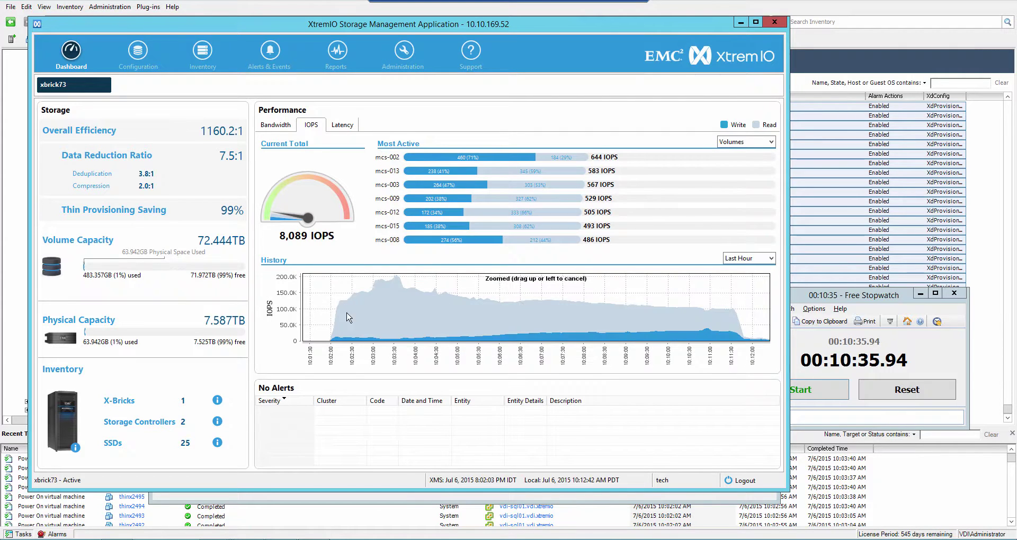